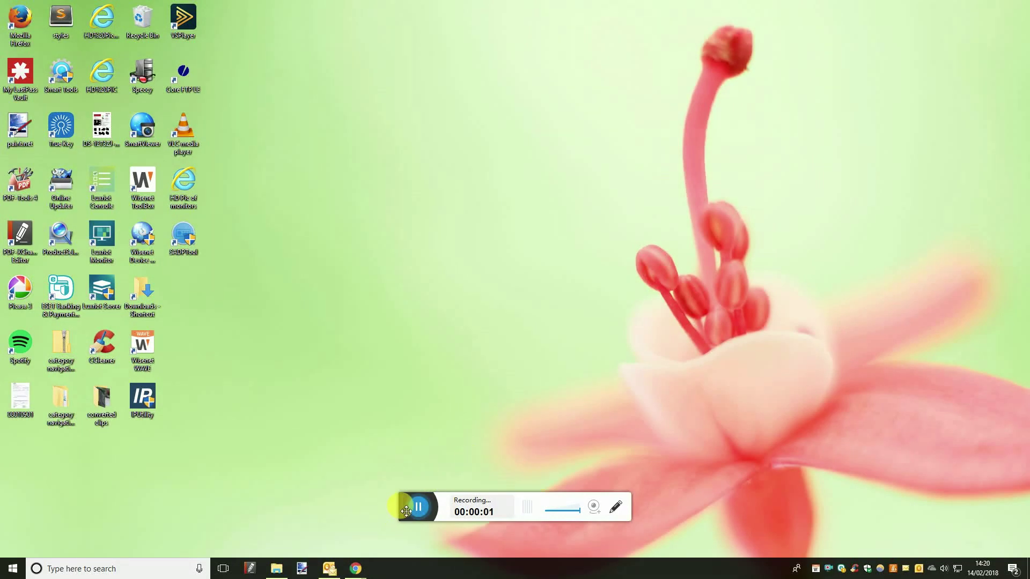
Sign in to the NAS's DSM page in Chrome with the administrator username and password
drag(406, 511, 895, 419)
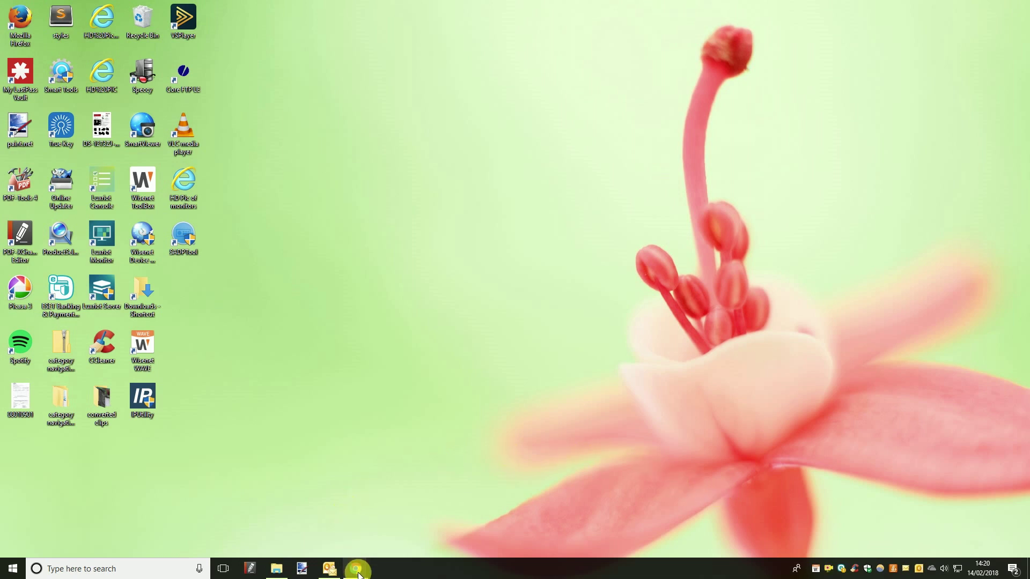
mouse_move(358, 573)
click(392, 532)
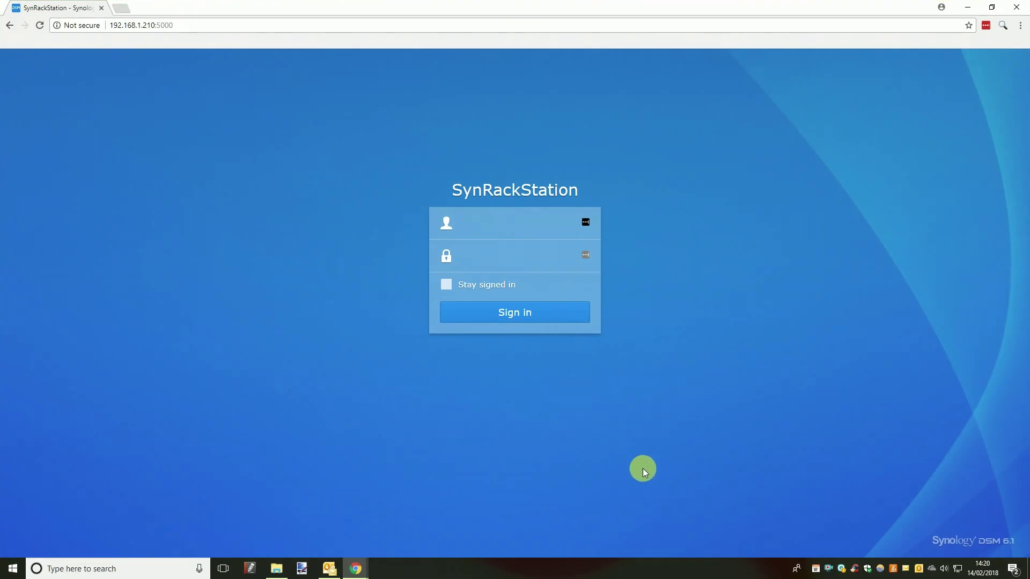
text(admin)
key(Tab)
text(admin12345)
key(Return)
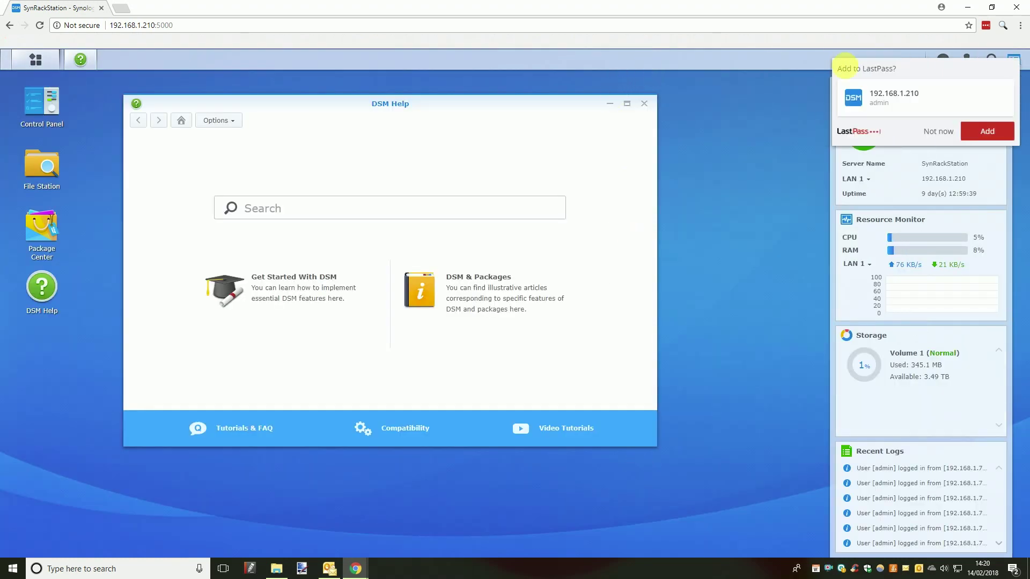
Dismiss the LastPass save prompt, minimize DSM Help, and open Package Center
click(936, 138)
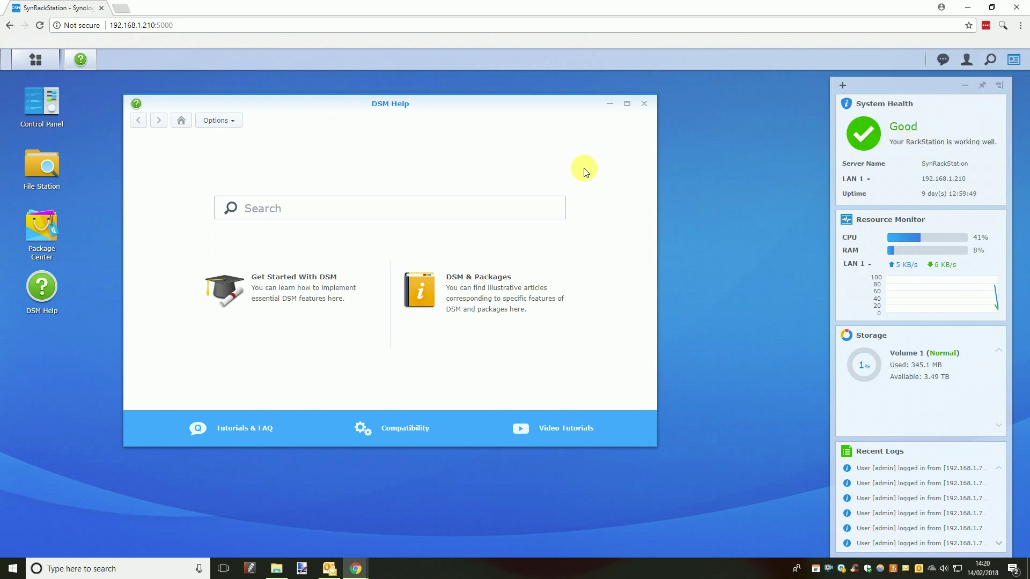
click(610, 107)
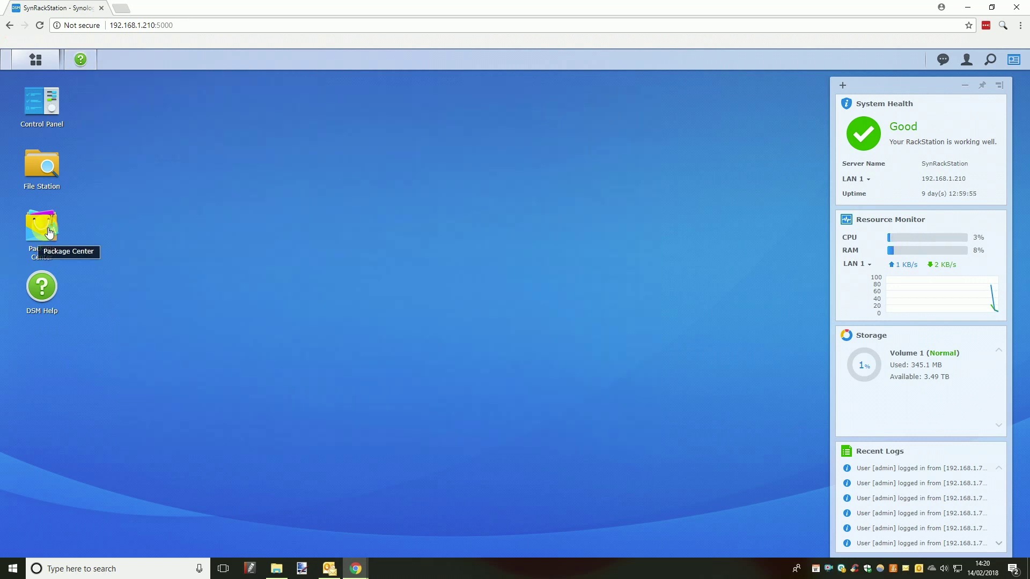
click(49, 231)
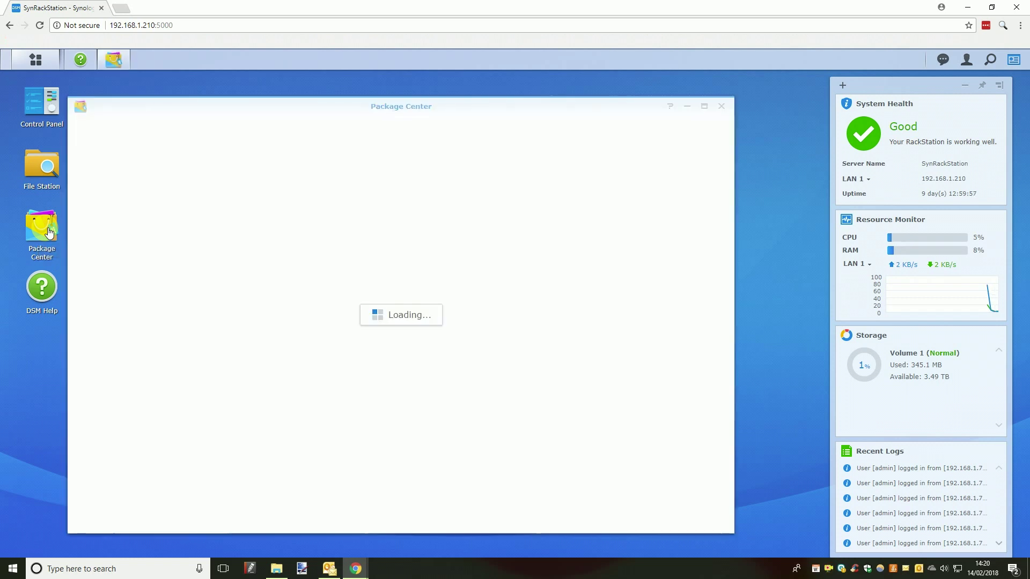
Browse Recommended packages, then search Package Center for 'surveillance', showing Surveillance Station installed
click(157, 189)
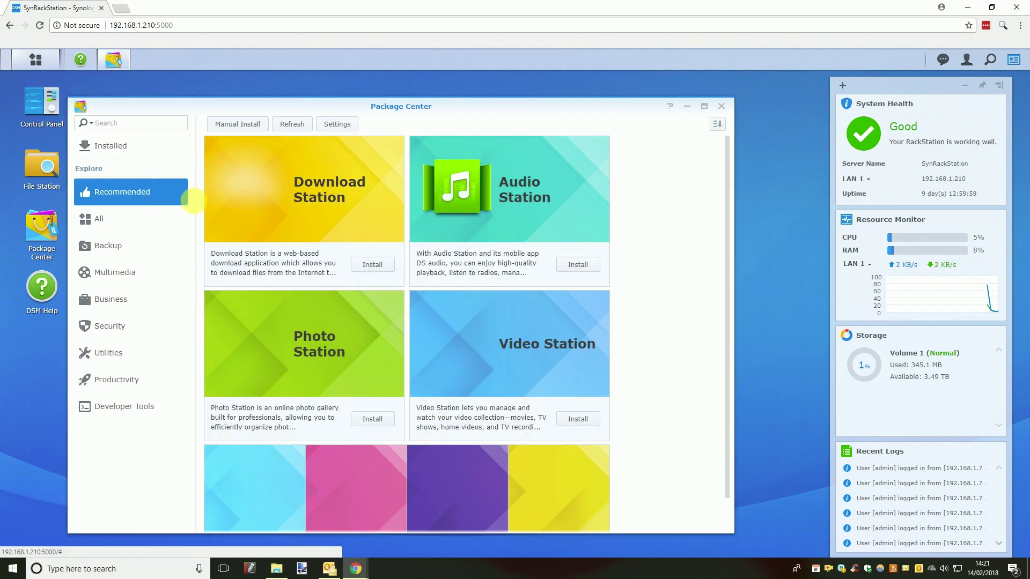
scroll(706, 340, down, 1)
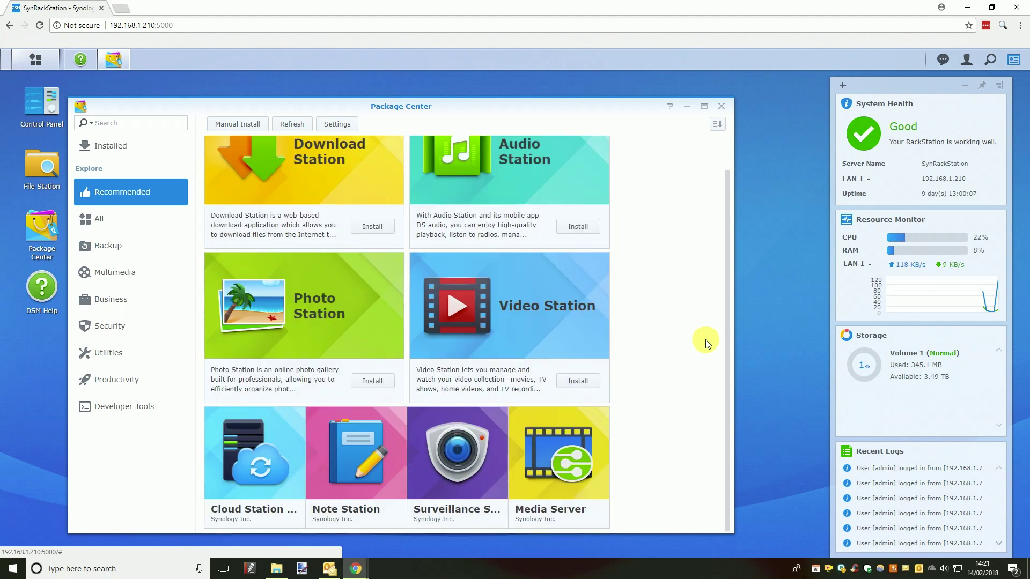
mouse_move(450, 459)
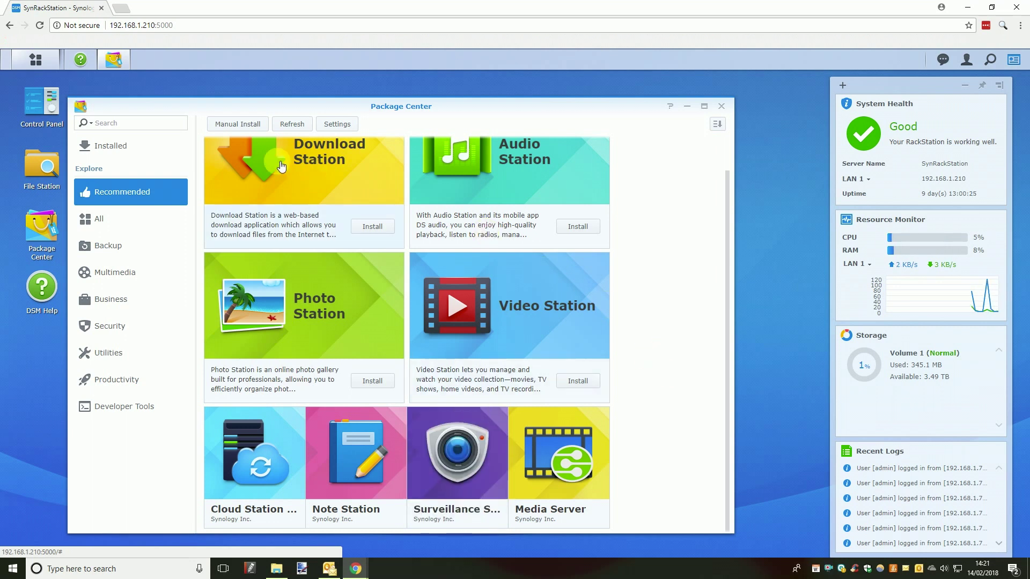
click(118, 122)
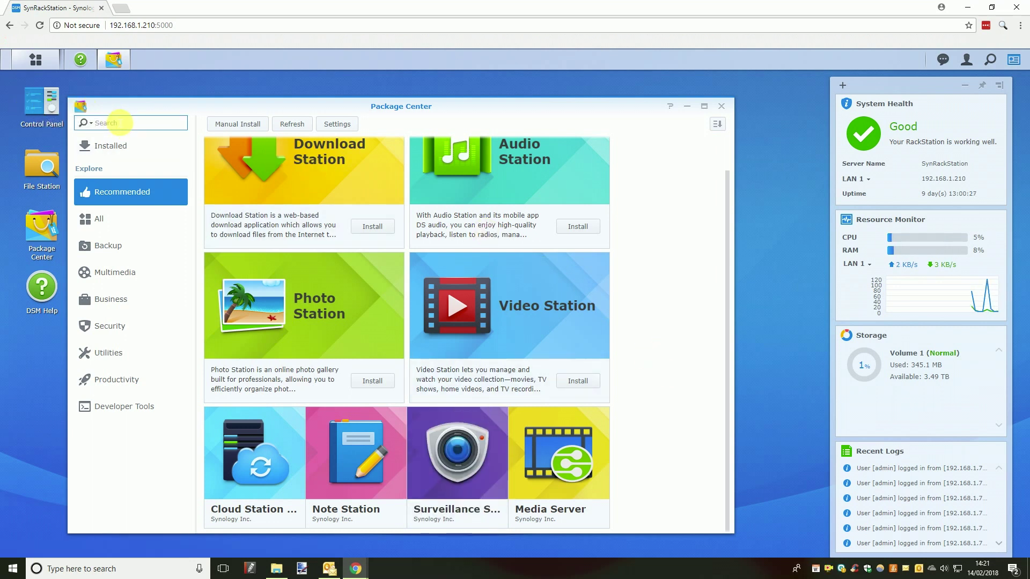
text(sur)
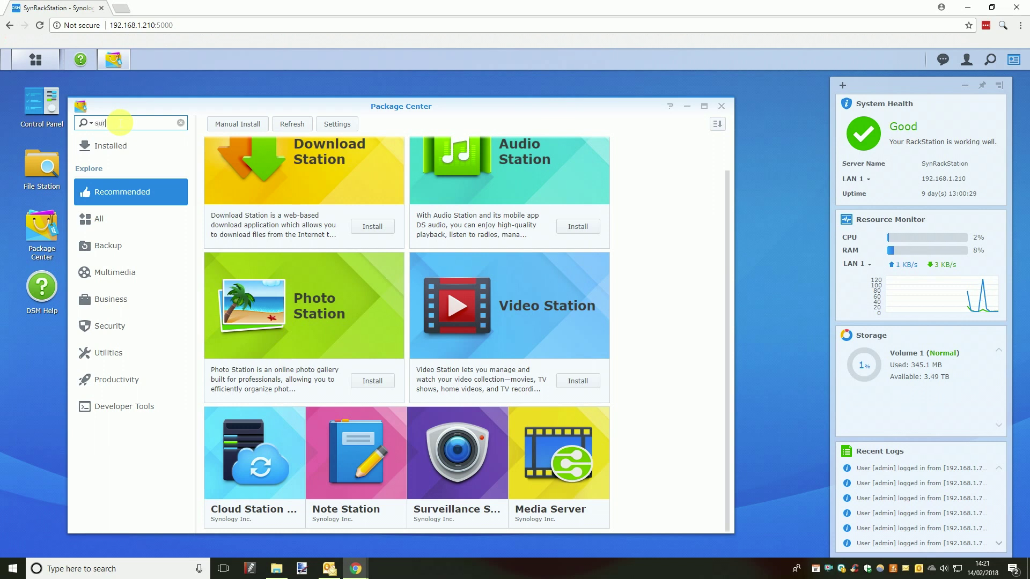
text(velllance)
key(Return)
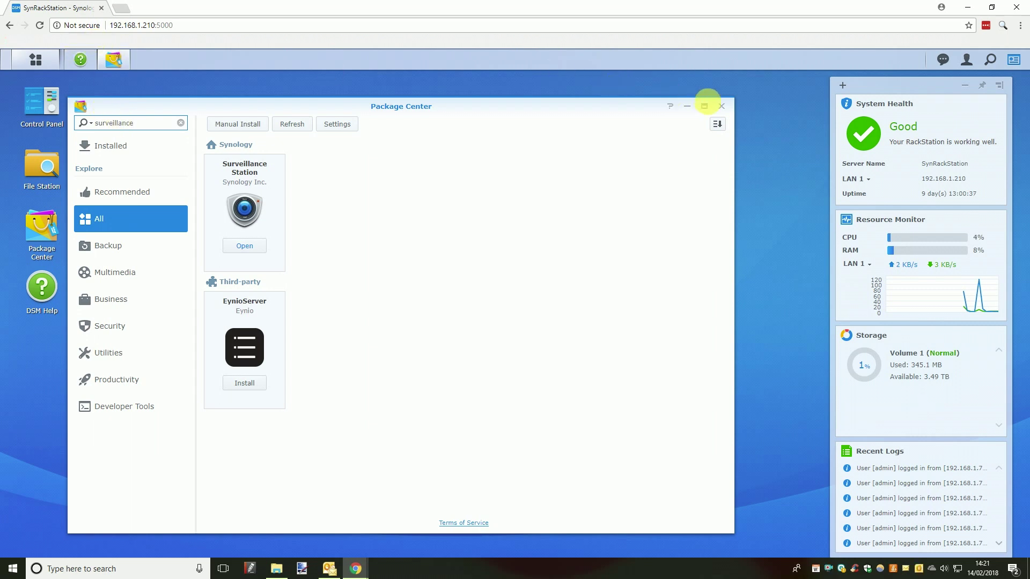
Close Package Center, launch Surveillance Station from the Main Menu, and open IP Camera
click(721, 106)
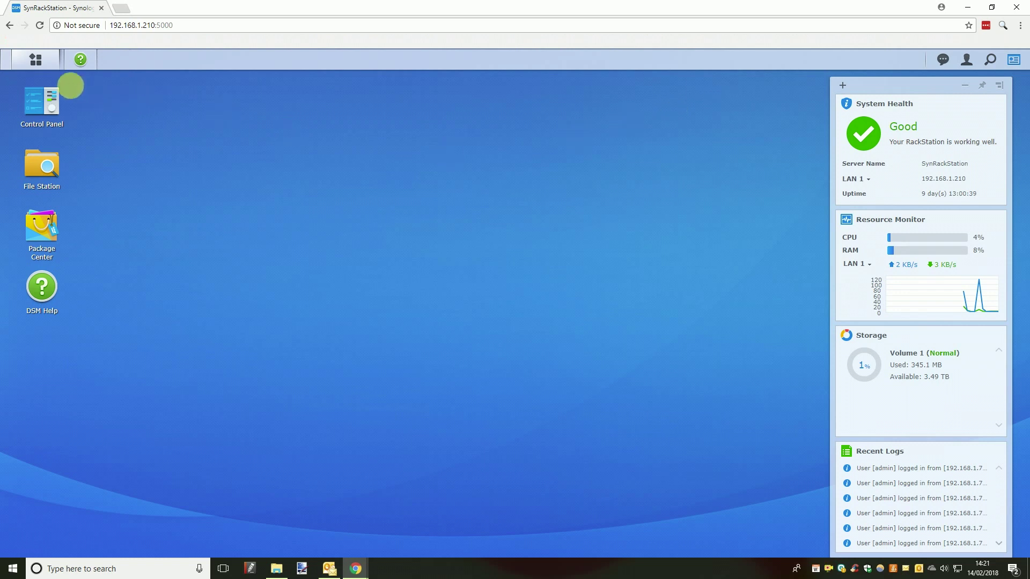
click(38, 62)
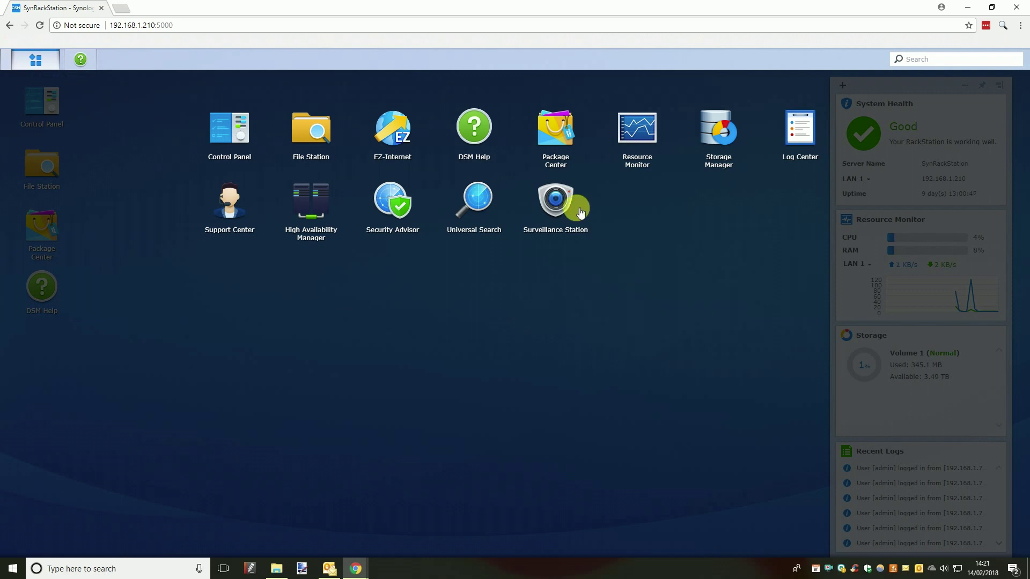
click(559, 207)
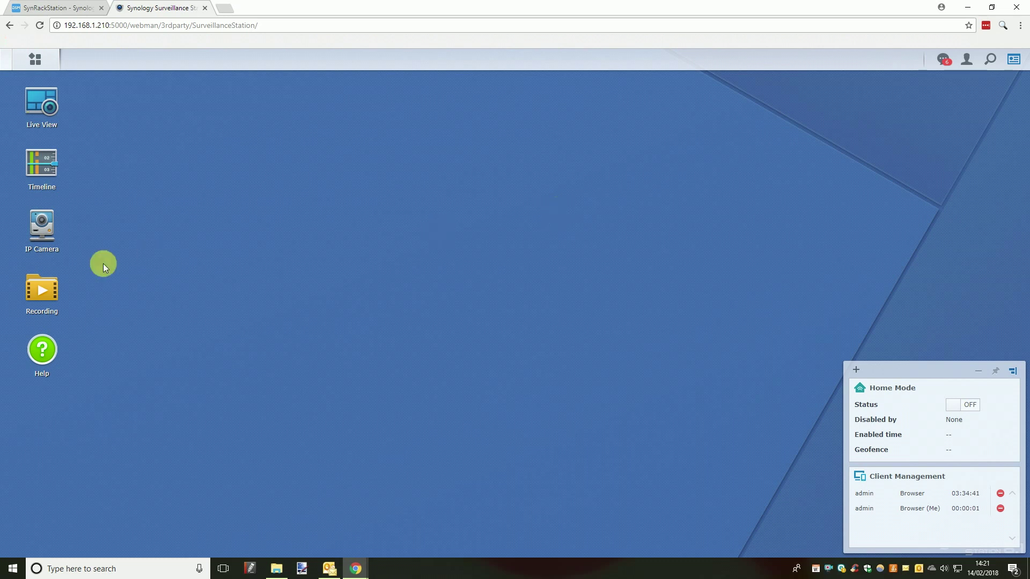
click(40, 232)
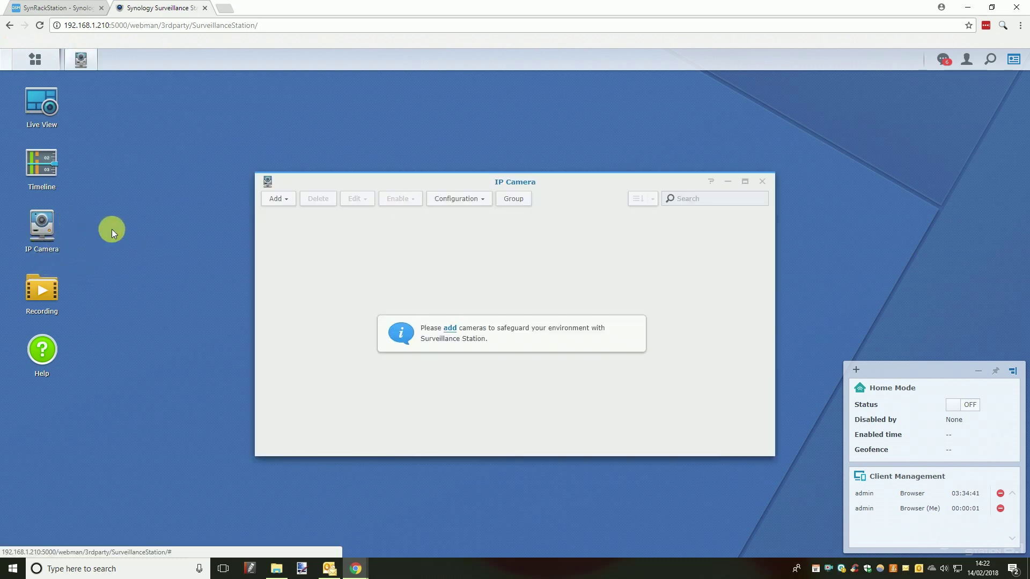
Choose Add > Add Camera and continue with Quick Setup to the Information page
click(287, 202)
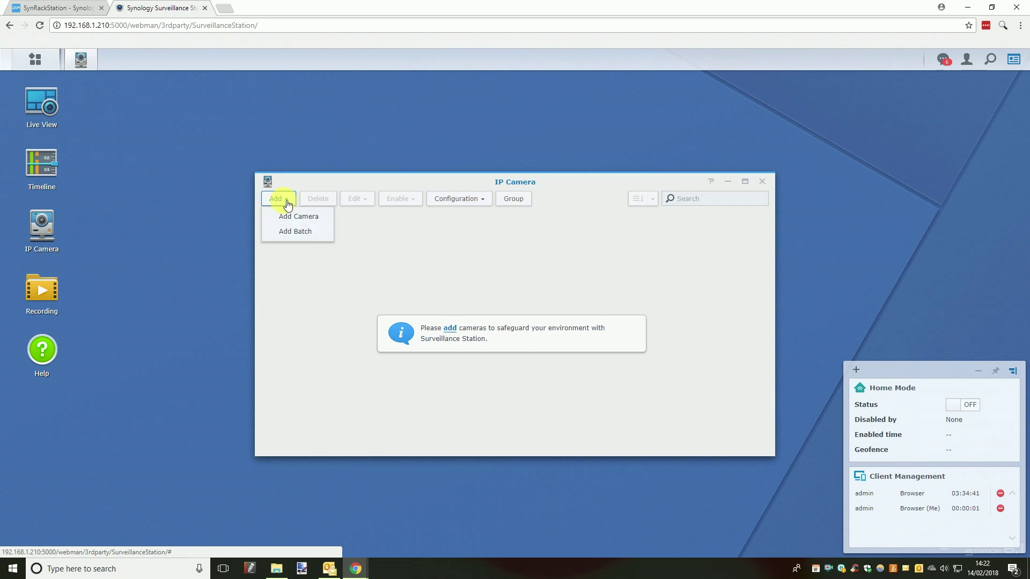
click(330, 221)
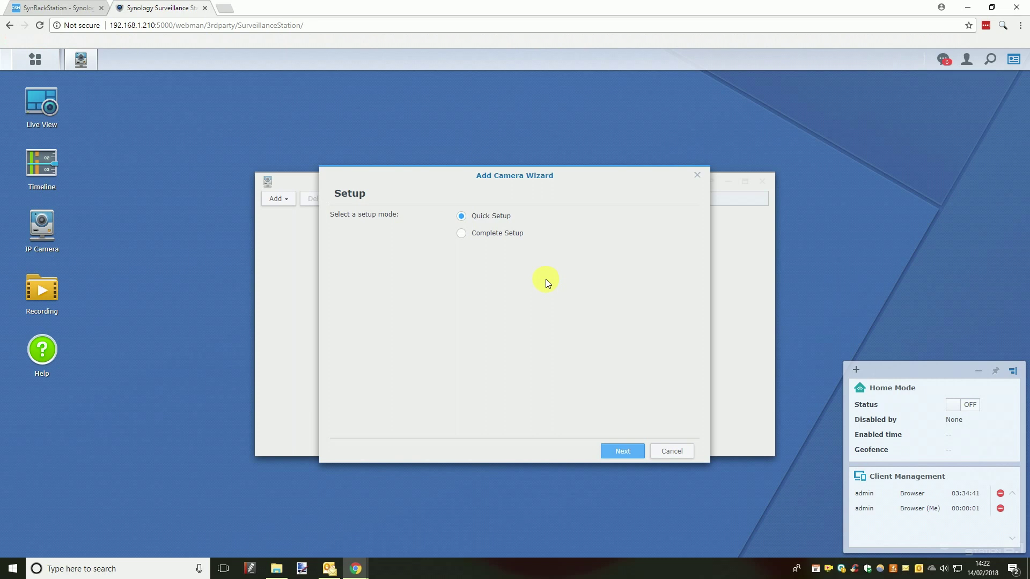
click(621, 451)
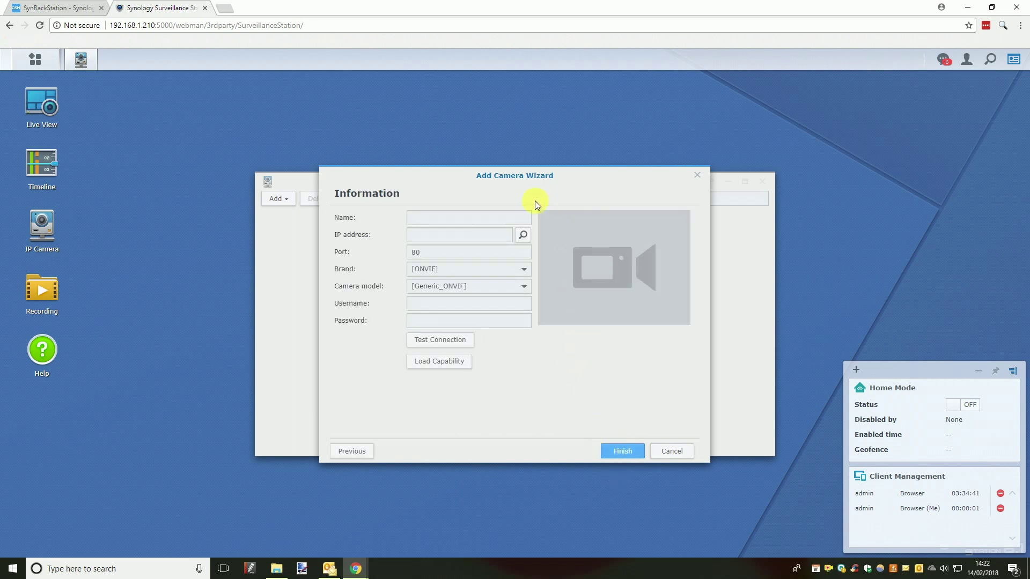
Search the network and pick the ONVIF camera at 192.168.1.190 to fill the form
click(495, 219)
click(529, 237)
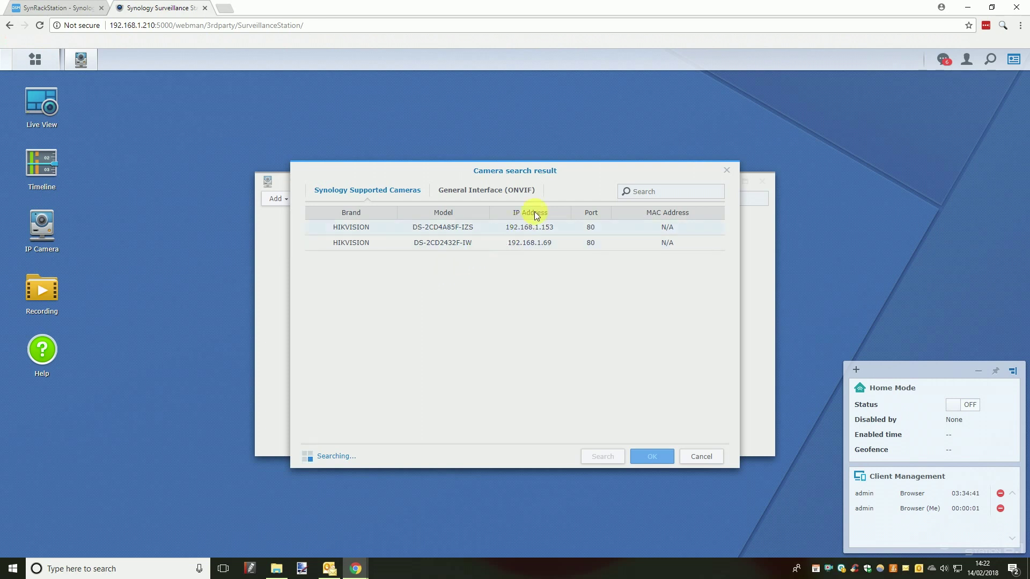
click(537, 191)
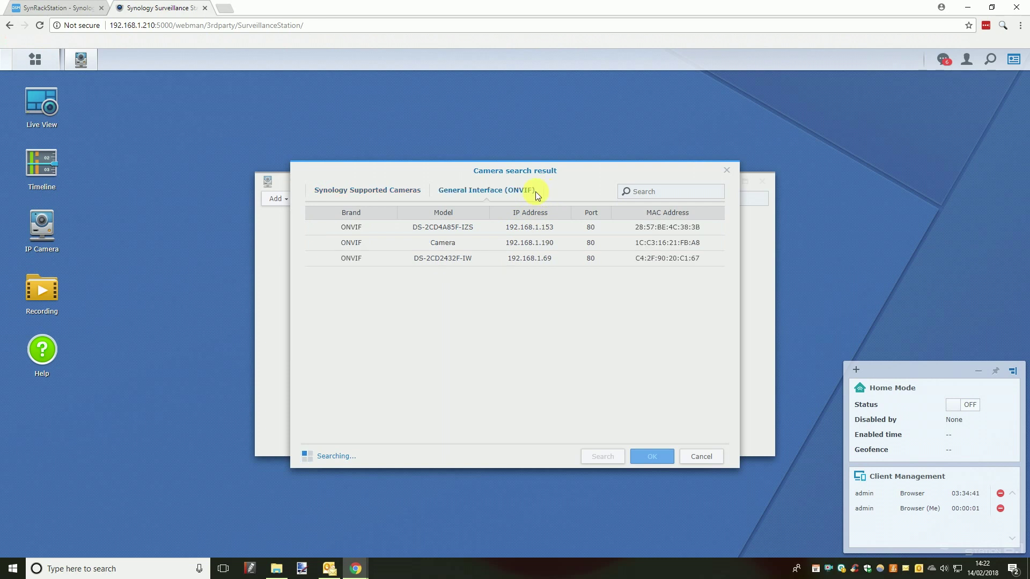
click(571, 250)
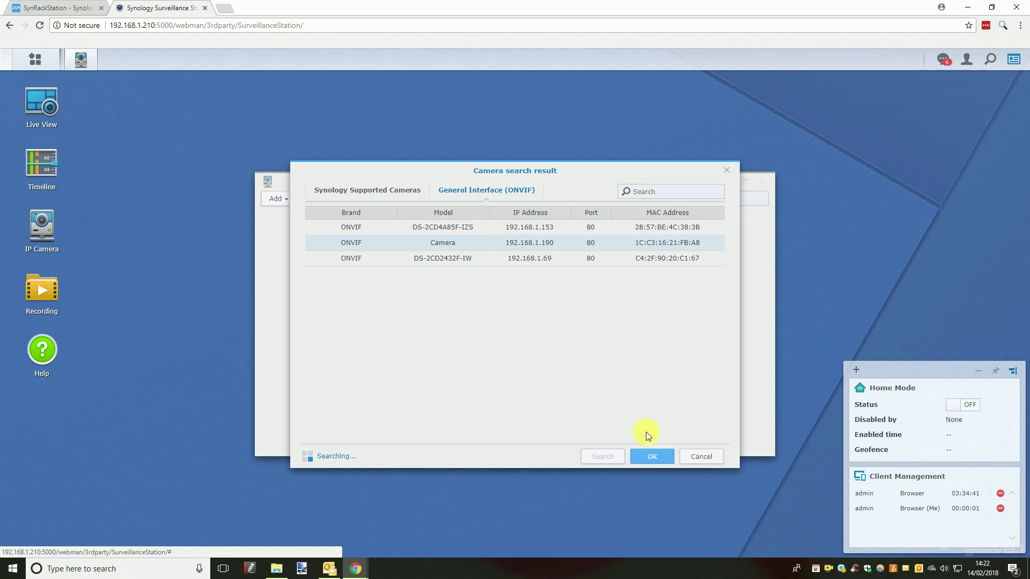
click(656, 455)
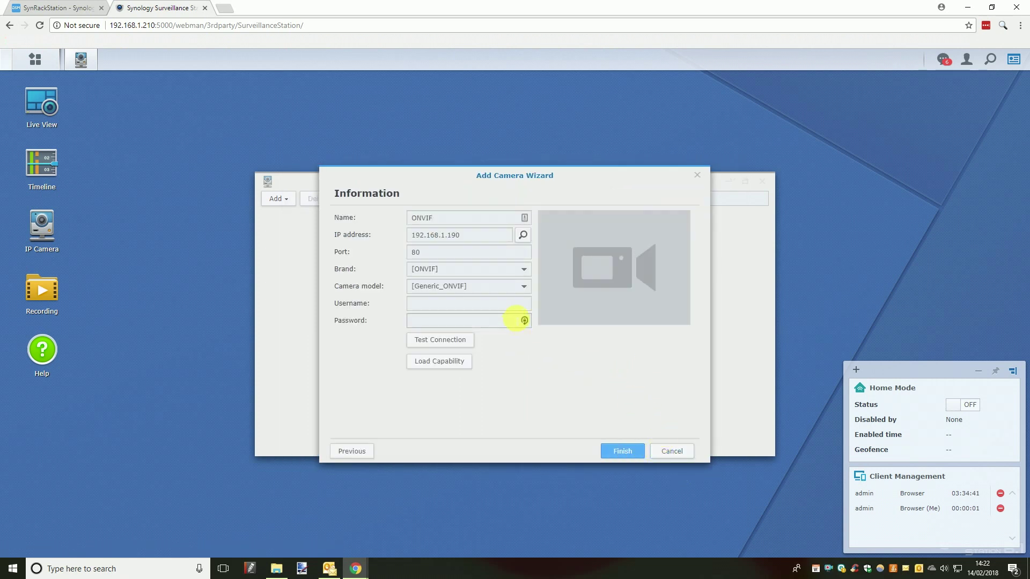
Enter the camera's login username and password
click(515, 311)
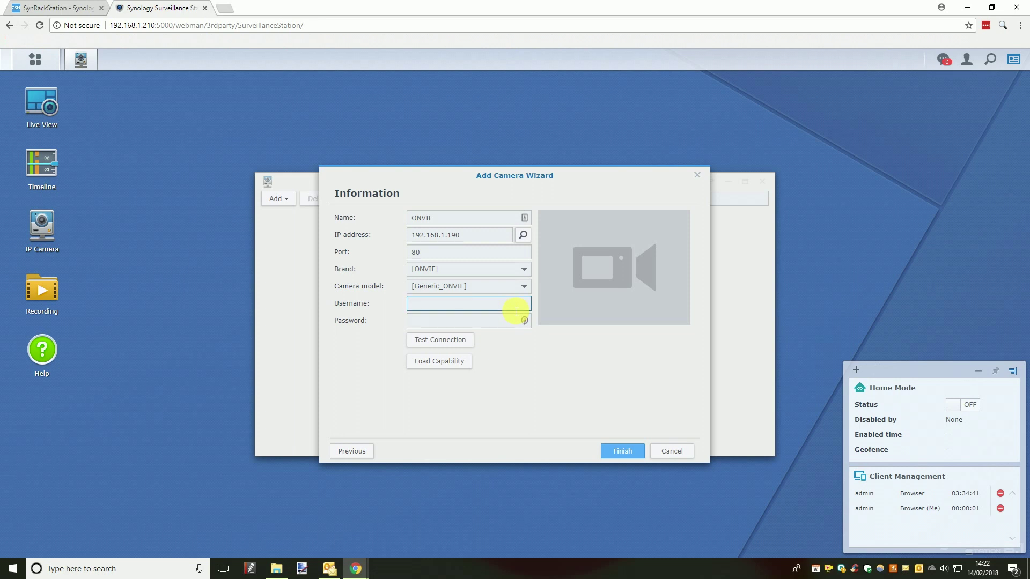
text(admin)
key(Tab)
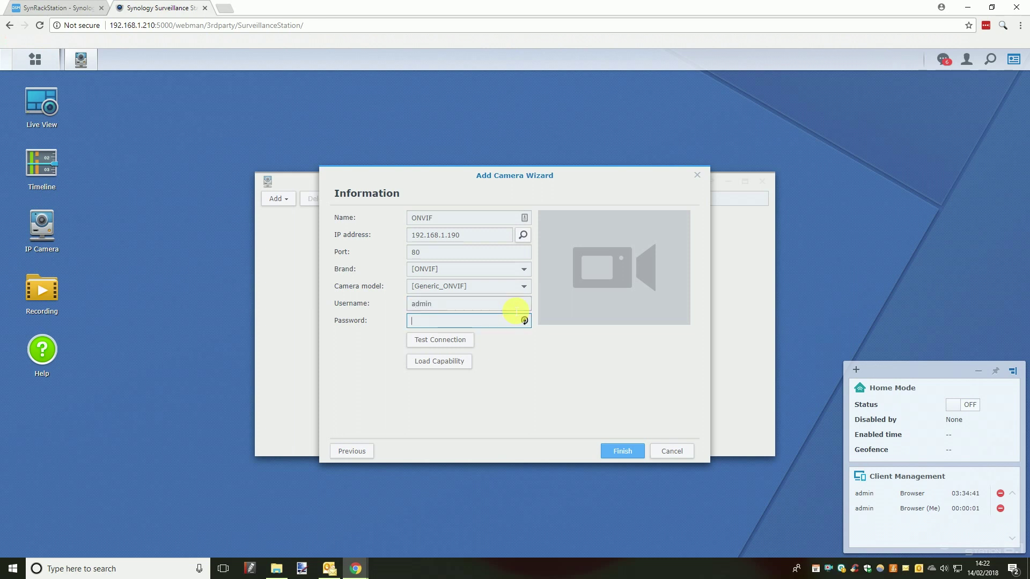
text(•••••••••)
Rename the camera from ONVIF to Office and run Test Connection for a live preview
double_click(501, 218)
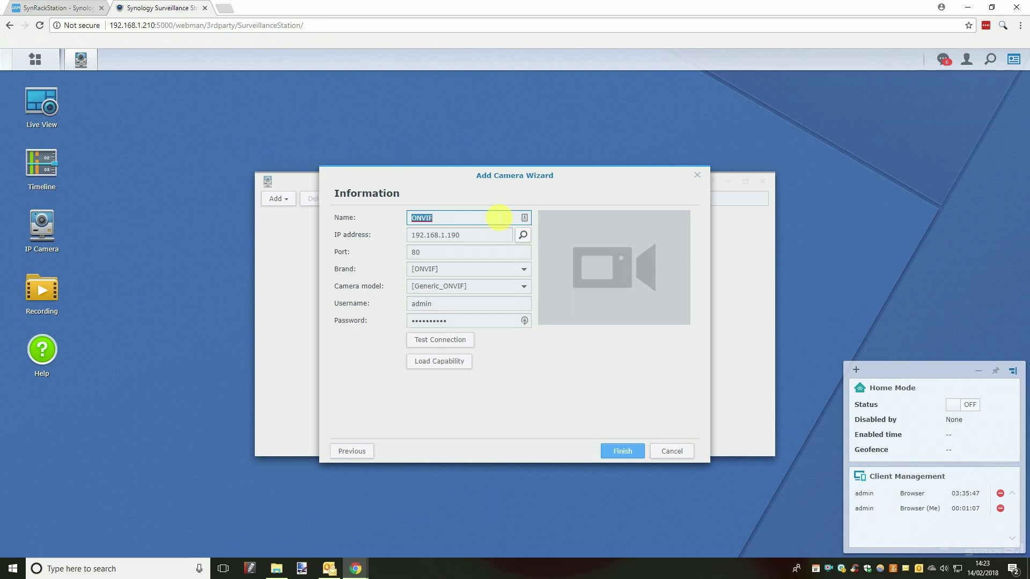
text(Office)
click(466, 339)
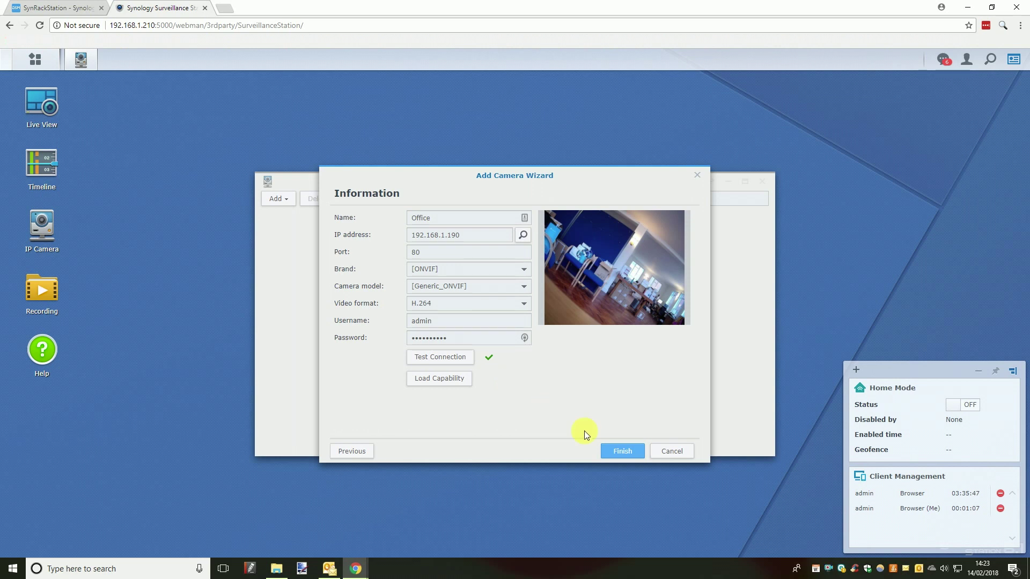
Finish adding the Office camera and open Live View
click(630, 454)
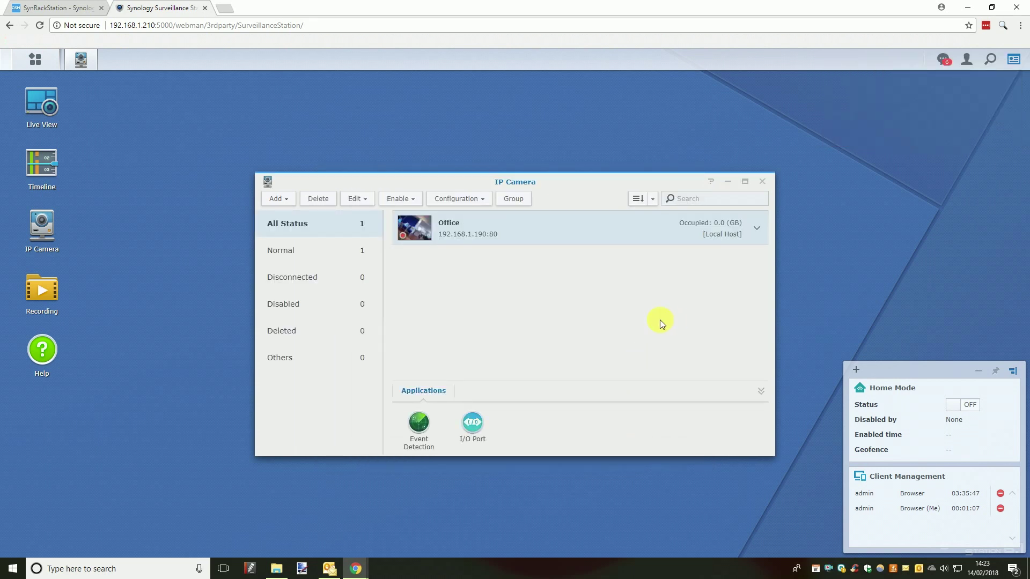
click(52, 125)
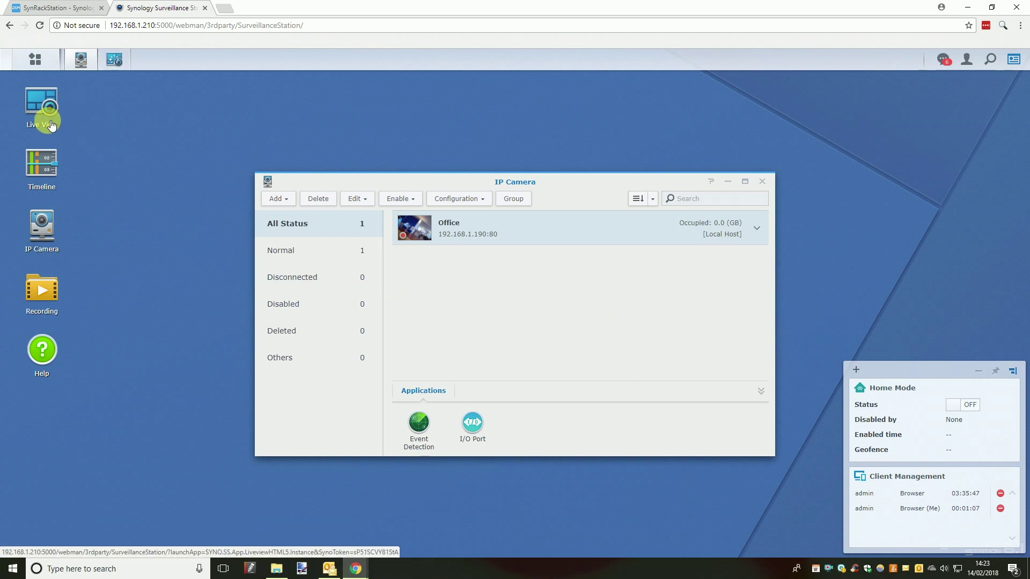